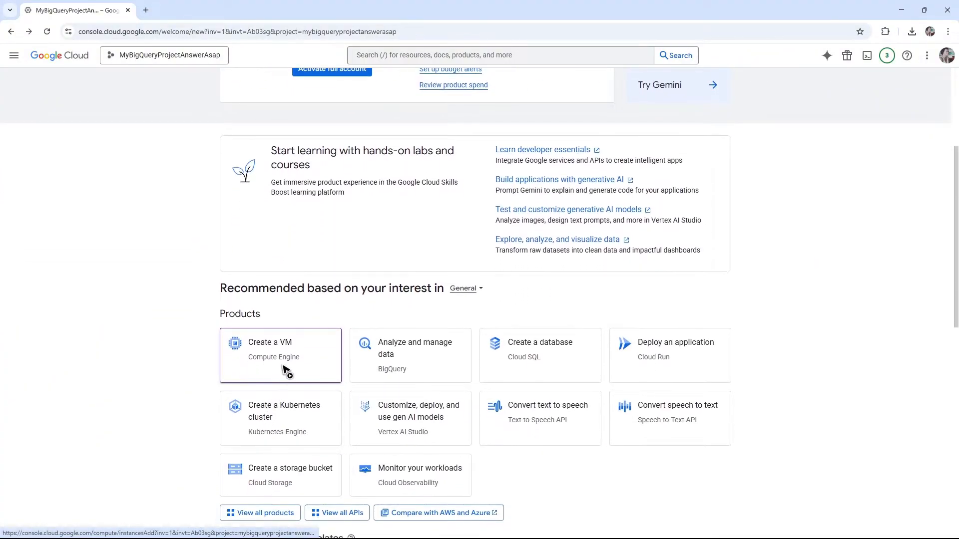
Start creating a Compute Engine VM, enable the Compute Engine API for the project and open its management page
left_click(284, 368)
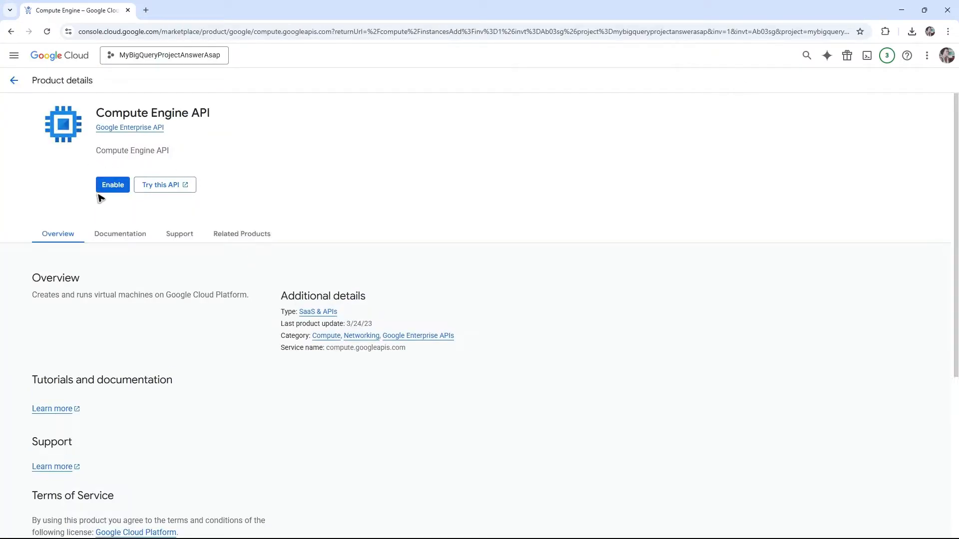
left_click(112, 186)
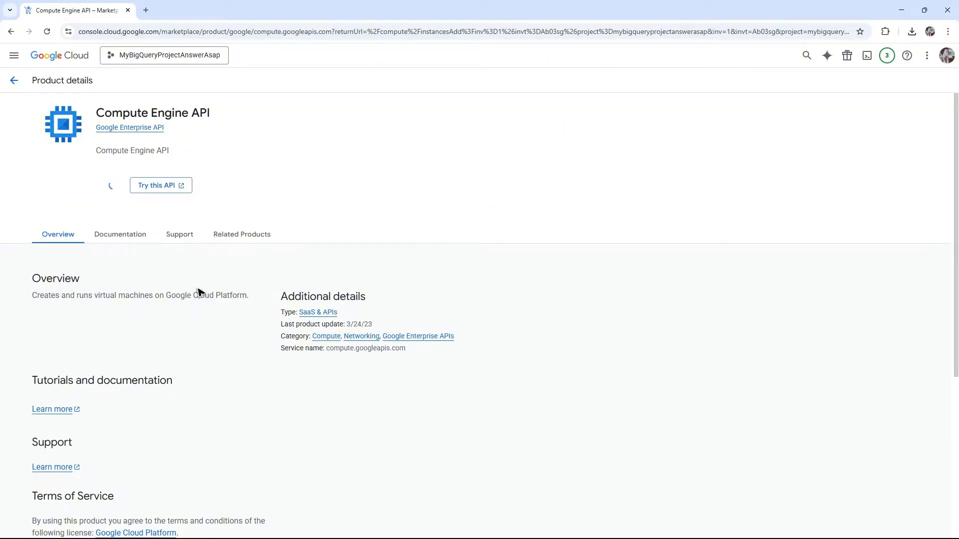
triple_click(294, 190)
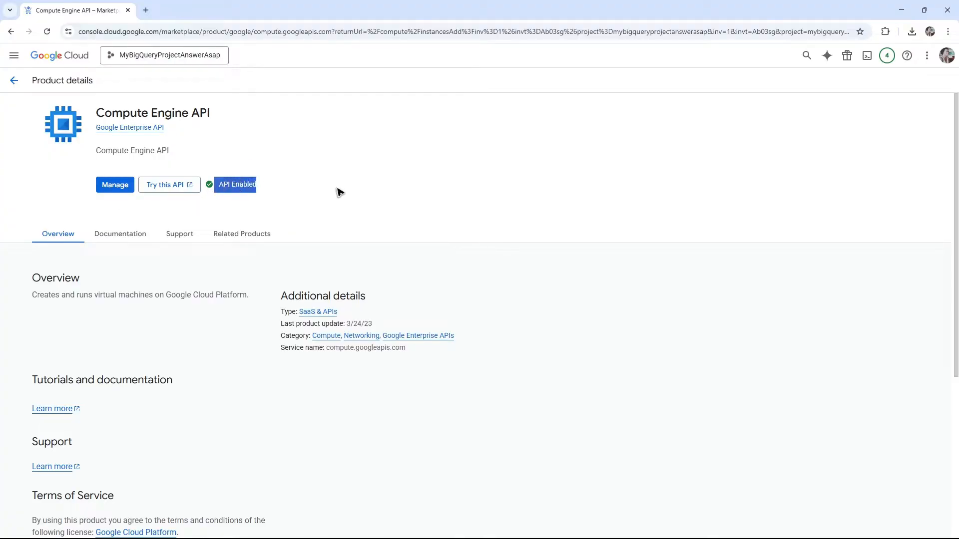
left_click(115, 185)
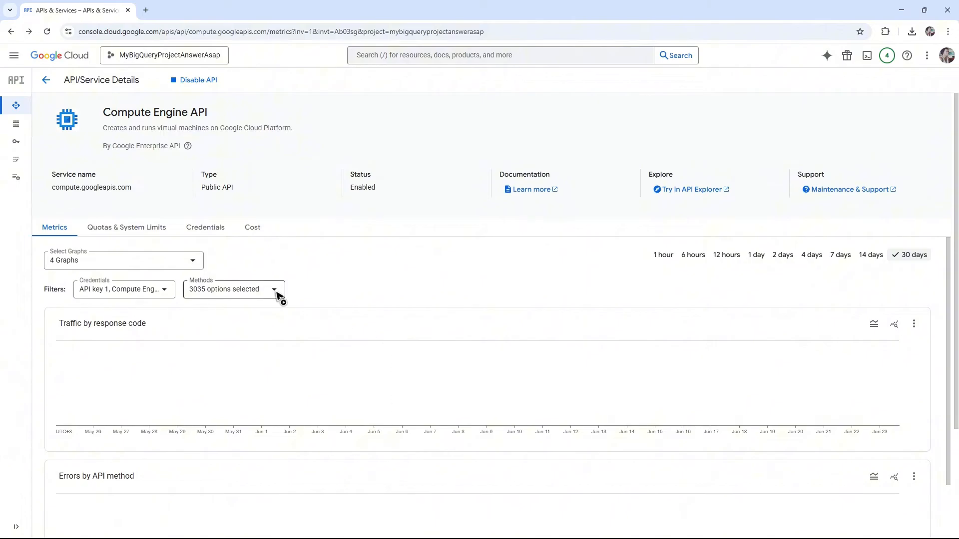
Go to the Compute Engine VM instances page and start creating a new instance
left_click(14, 56)
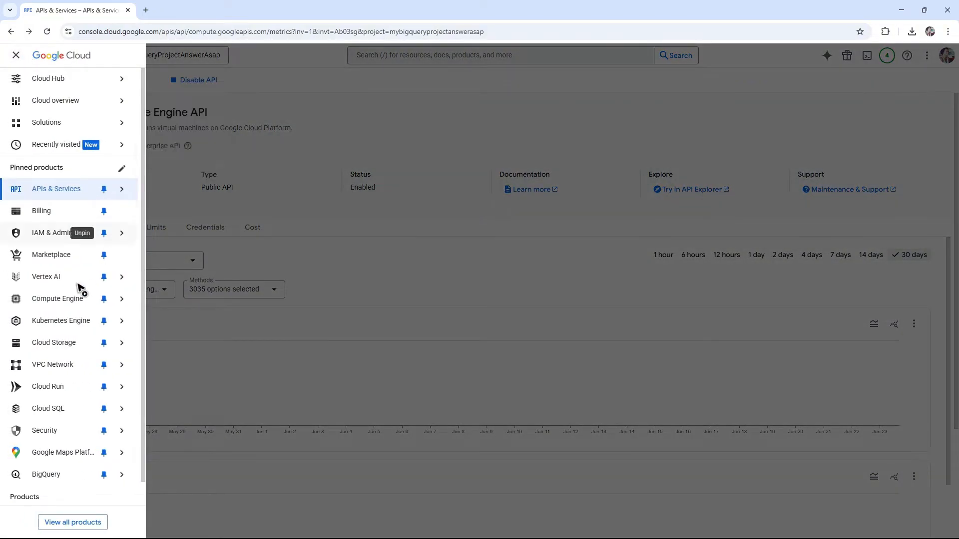
mouse_move(55, 299)
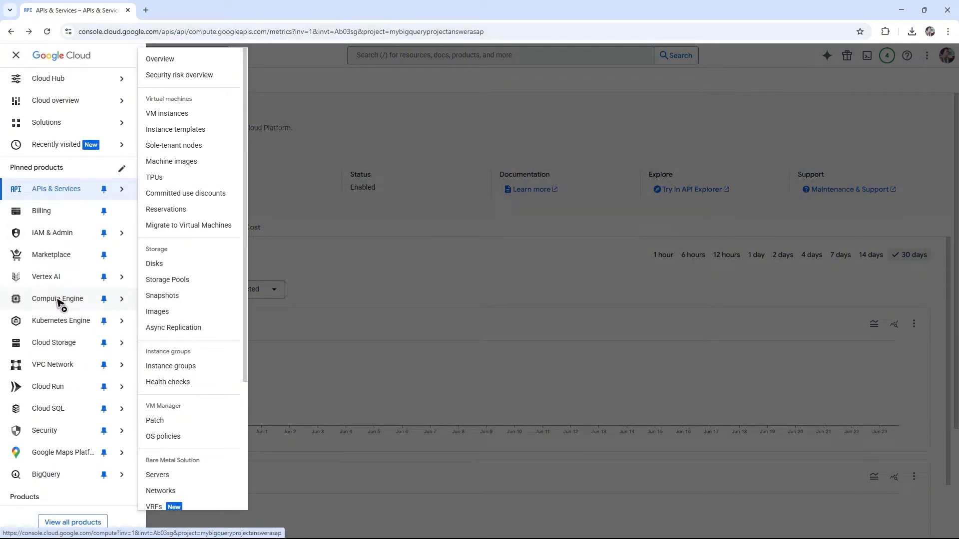
left_click(179, 119)
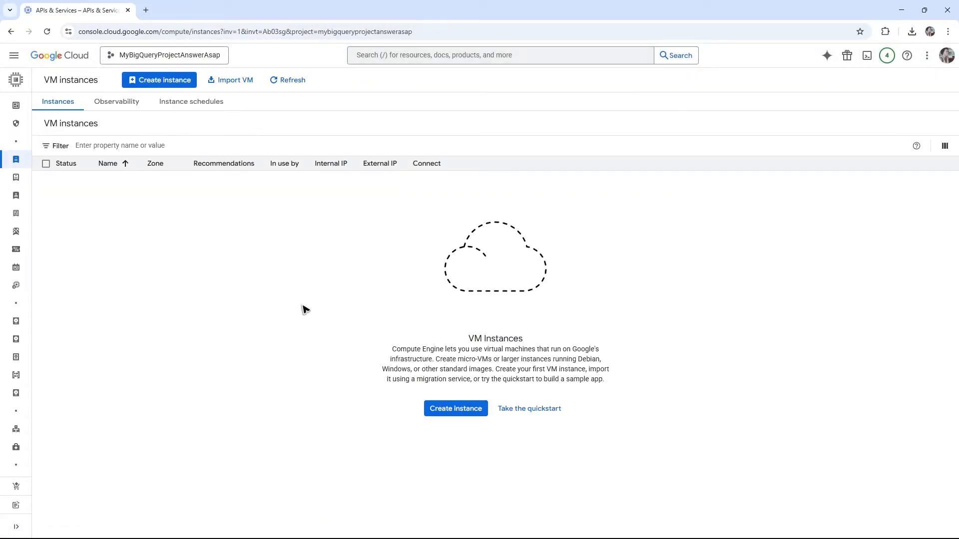
left_click(378, 412)
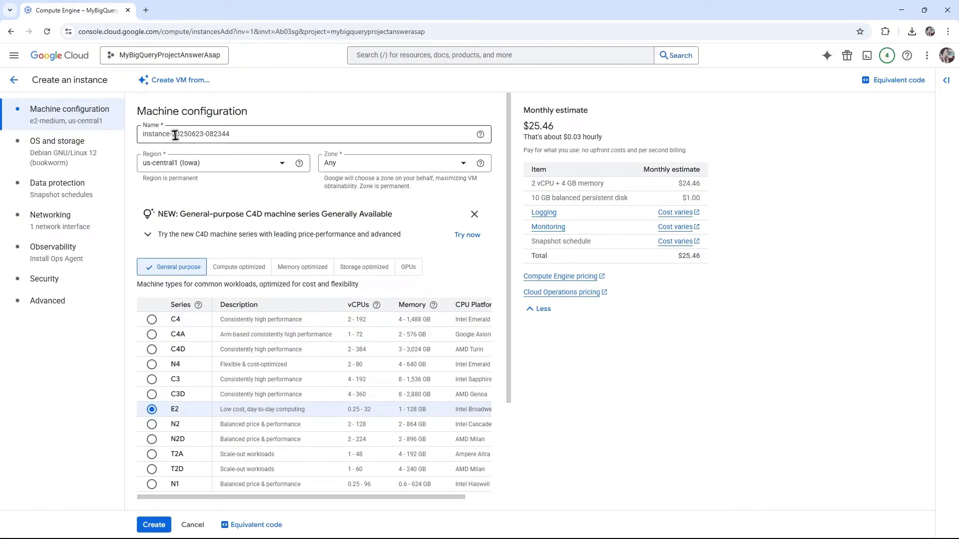
Name the new instance mycloudvm123
left_click(195, 133)
key("ctrl+a")
type("mycl")
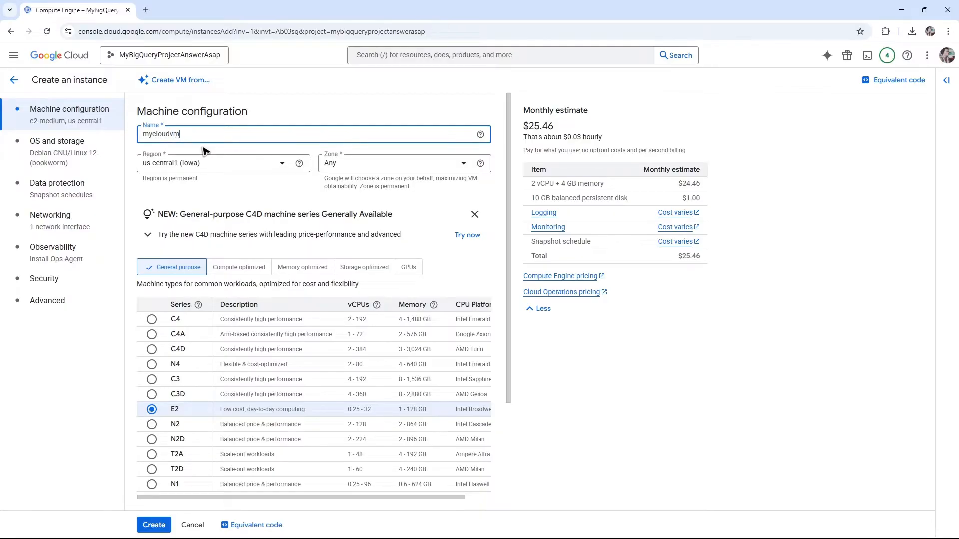
Set the instance's region to asia-southeast1 (Singapore) and its zone to asia-southeast1-a
left_click(220, 163)
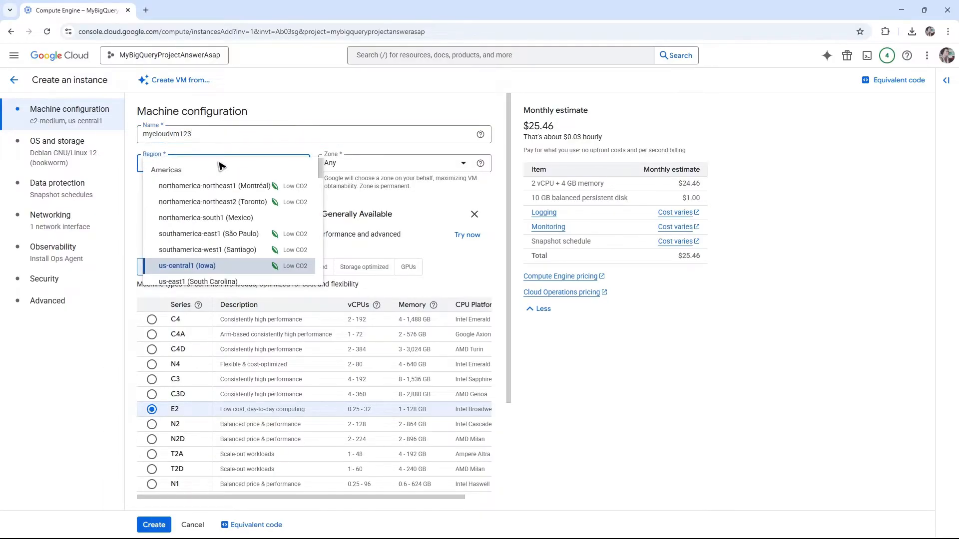
scroll(214, 237, "down", 3)
scroll(214, 242, "down", 15)
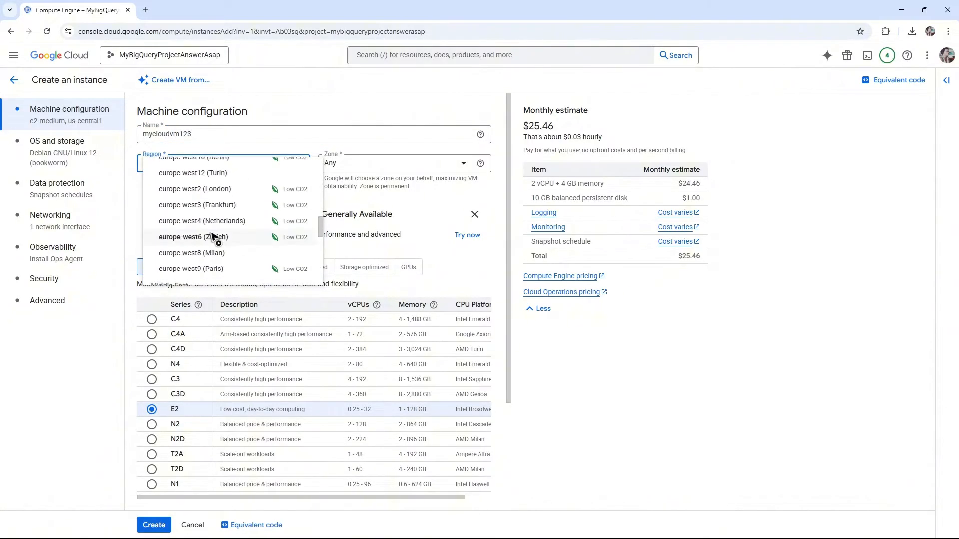
scroll(210, 235, "up", 5)
scroll(211, 234, "down", 3)
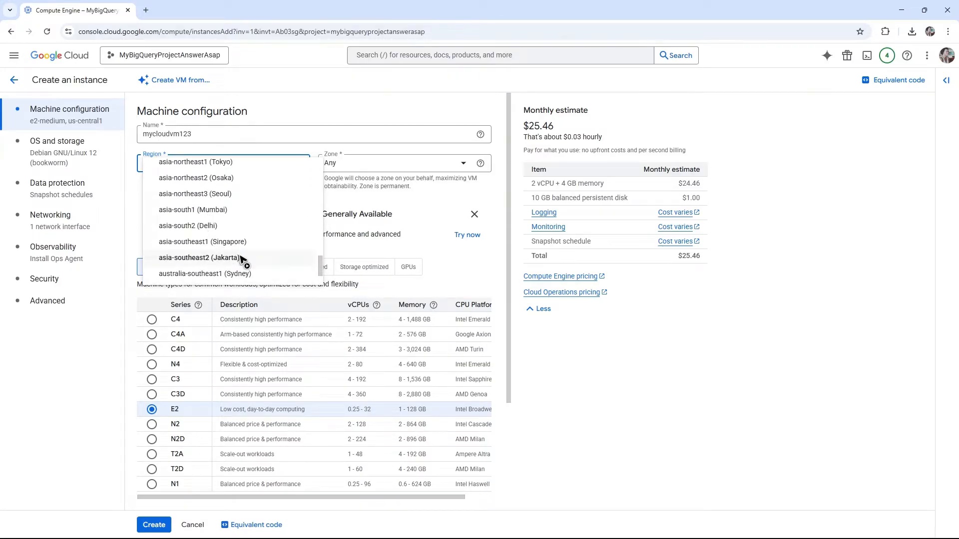
left_click(230, 243)
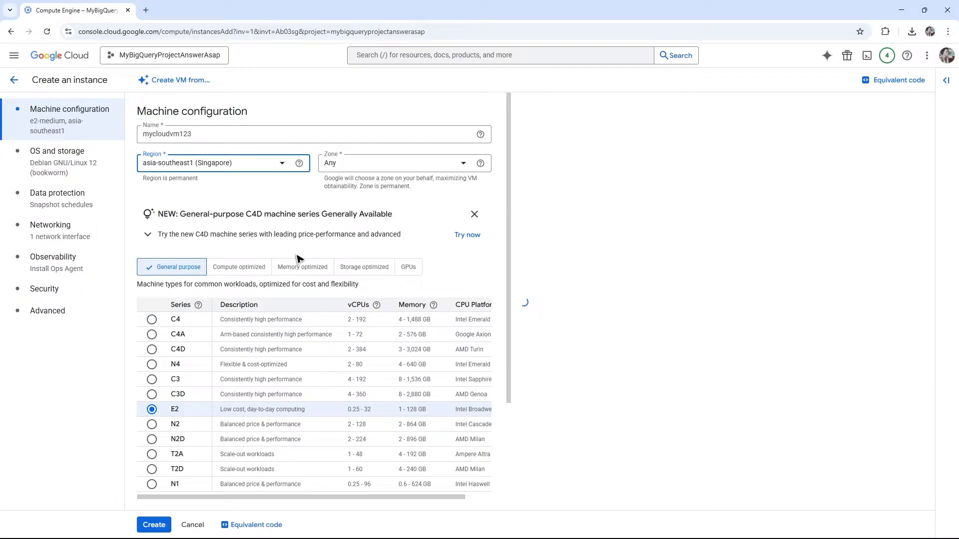
left_click(337, 161)
left_click(379, 199)
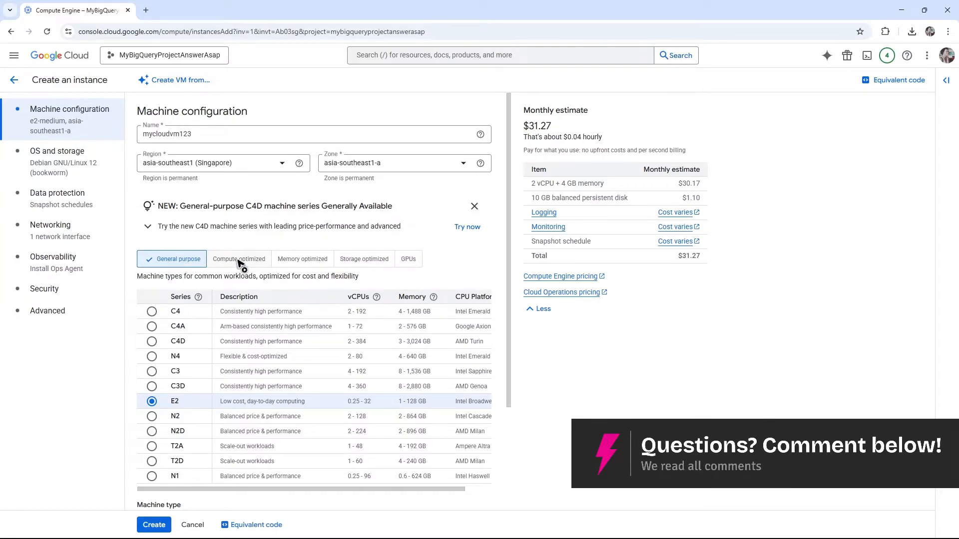
Look through the compute, memory and storage optimized and GPU machine families, and return to General purpose
left_click(255, 264)
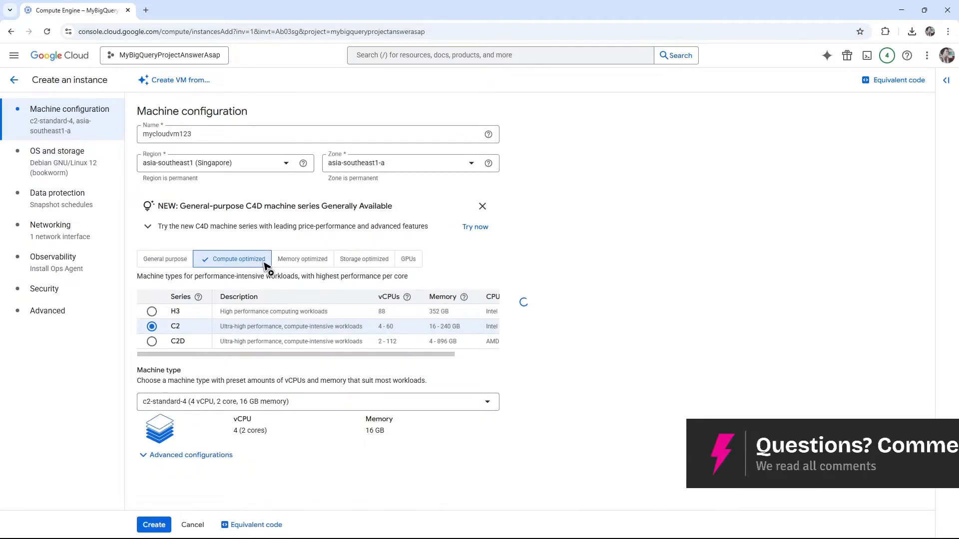
left_click(302, 262)
left_click(360, 262)
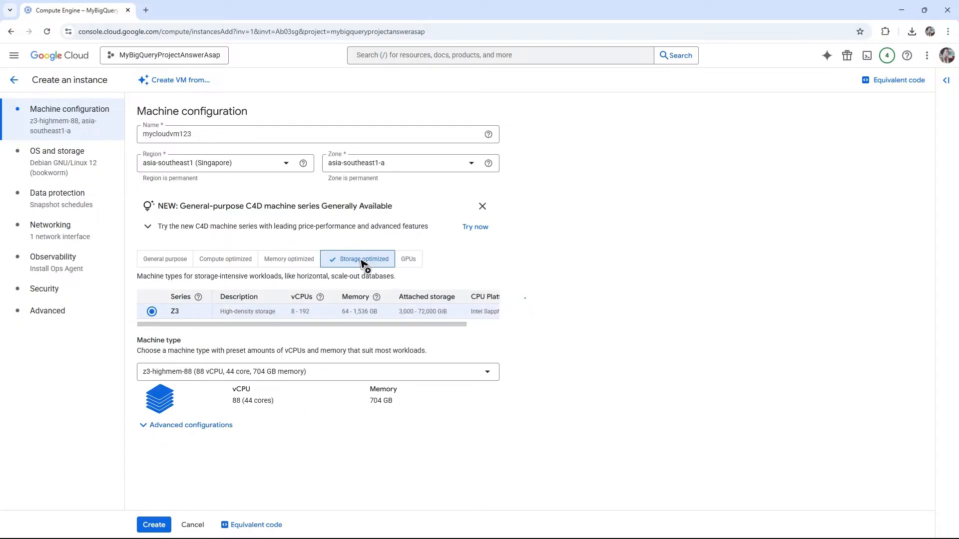
left_click(411, 260)
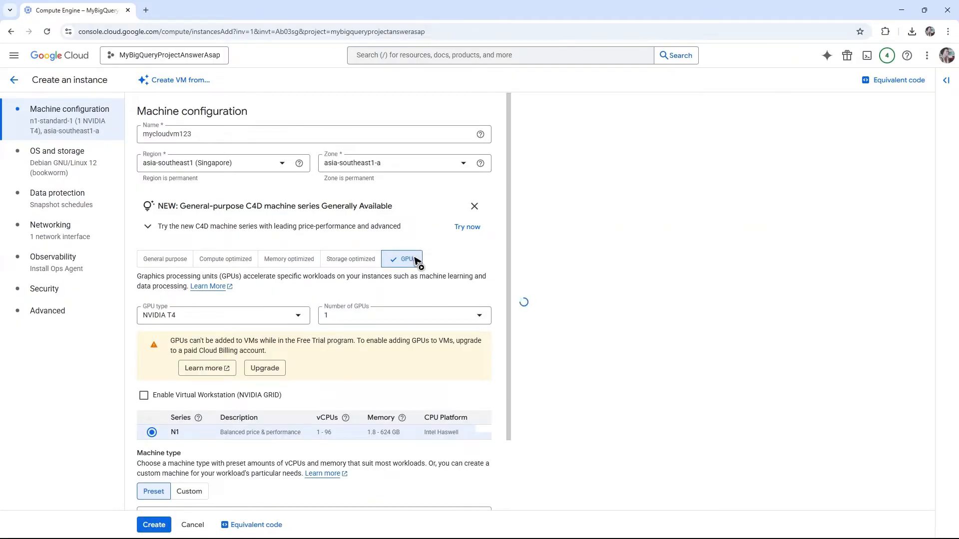
left_click(165, 260)
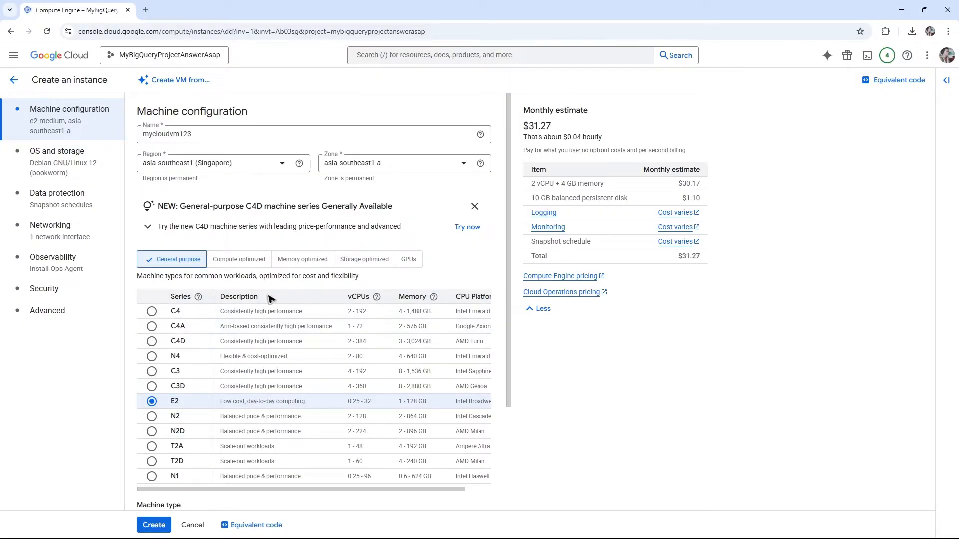
Choose the C4A machine series with the c4a-standard-1 machine type (1 vCPU, 4 GB memory)
mouse_move(376, 300)
scroll(473, 344, "right", 2)
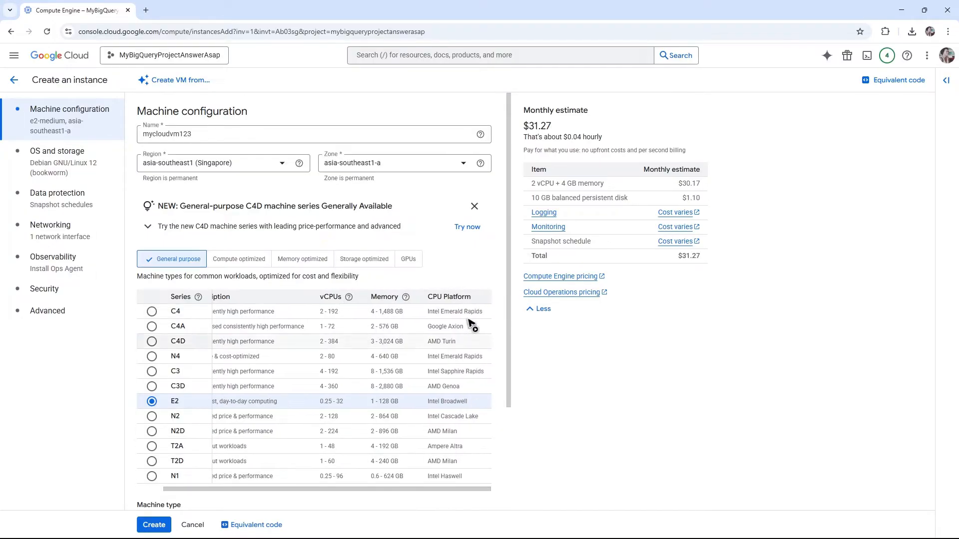
left_click_drag(392, 490, 320, 489)
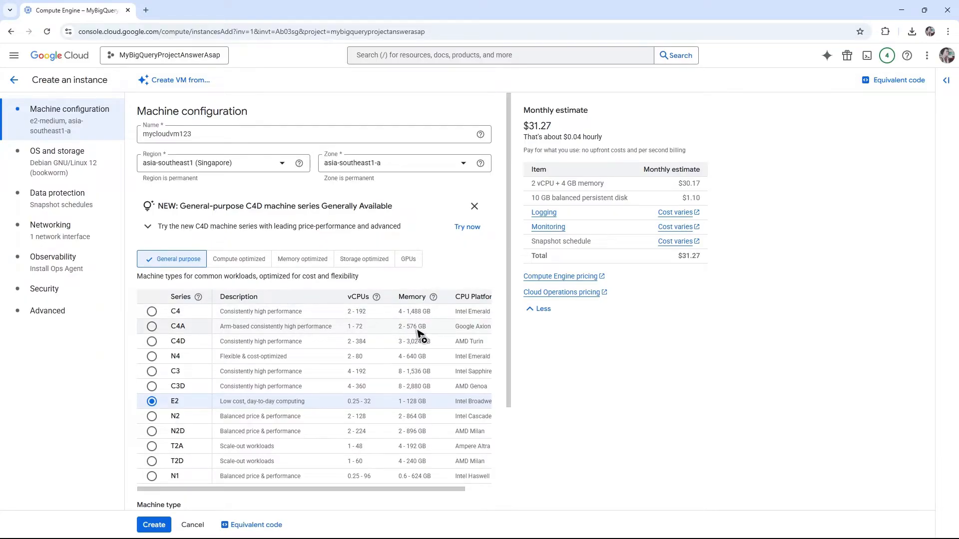
left_click(151, 326)
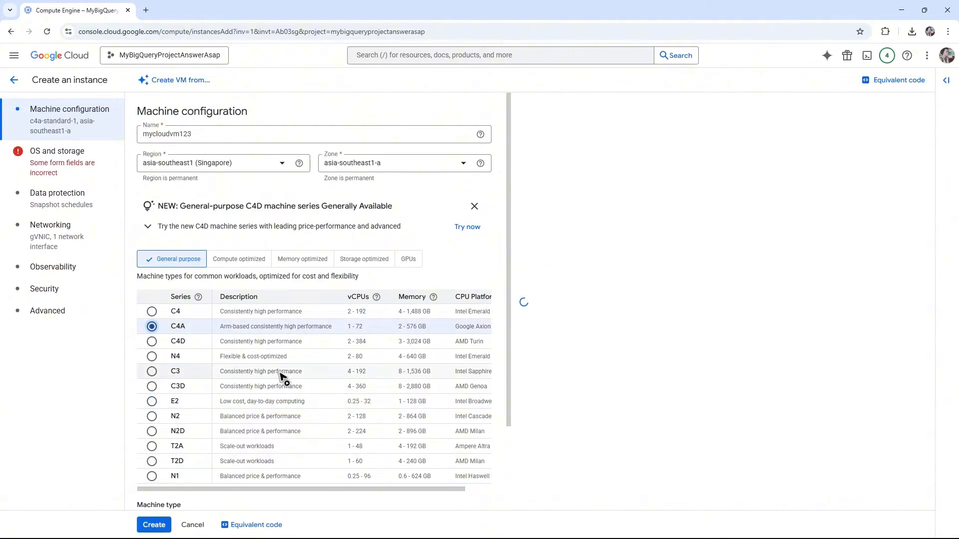
scroll(303, 341, "down", 1)
scroll(303, 341, "down", 2)
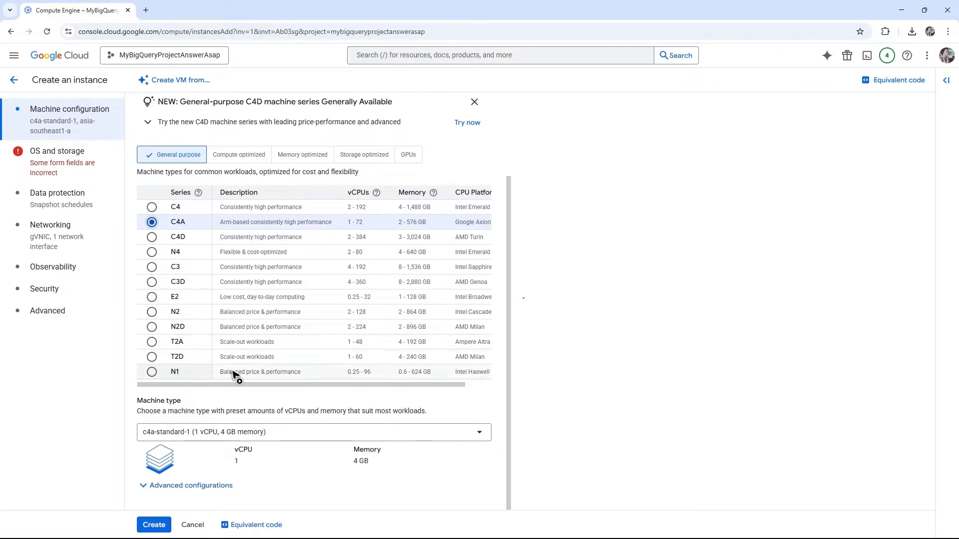
left_click(430, 433)
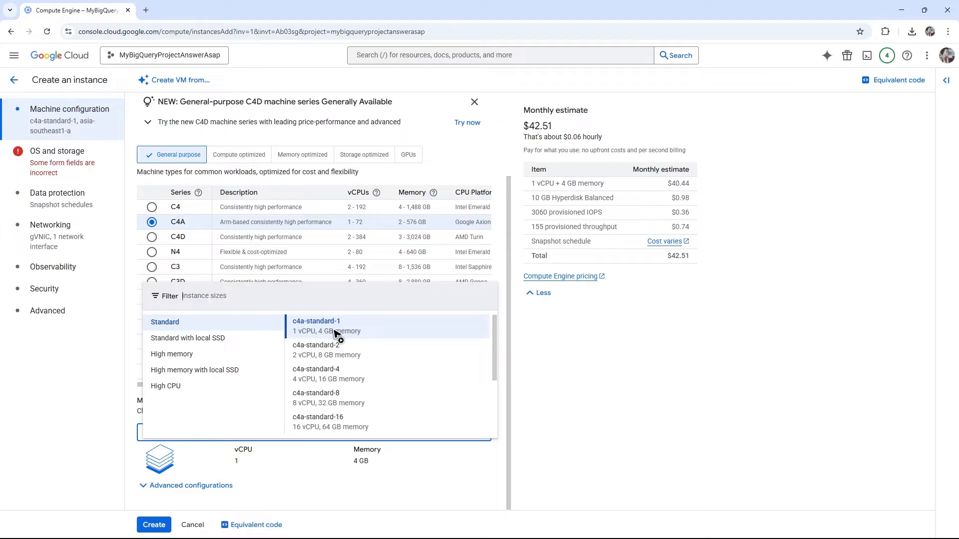
left_click(394, 336)
In the advanced machine configuration, set the CPU platform to Google Axion or later and the core ratio to 1 vCPU per core
left_click(220, 486)
scroll(246, 489, "down", 3)
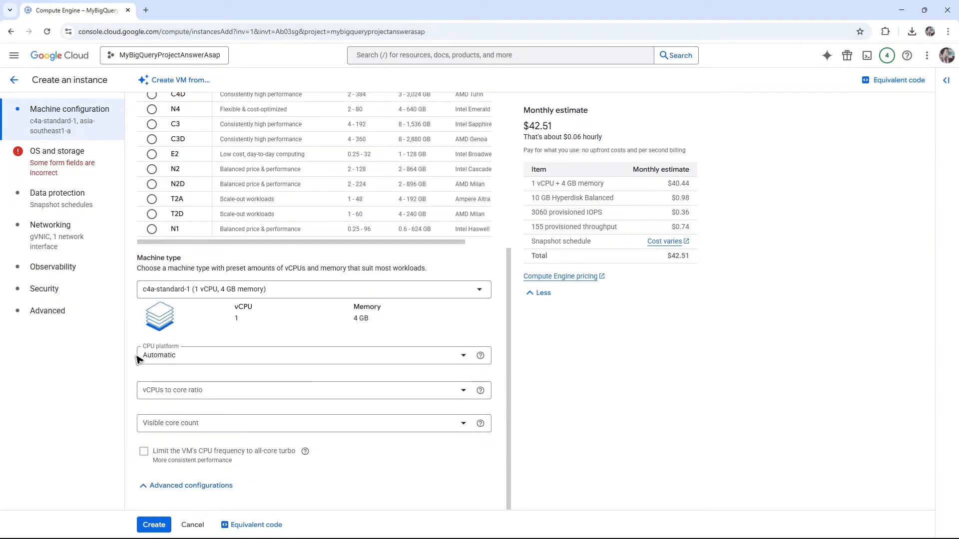
left_click(253, 357)
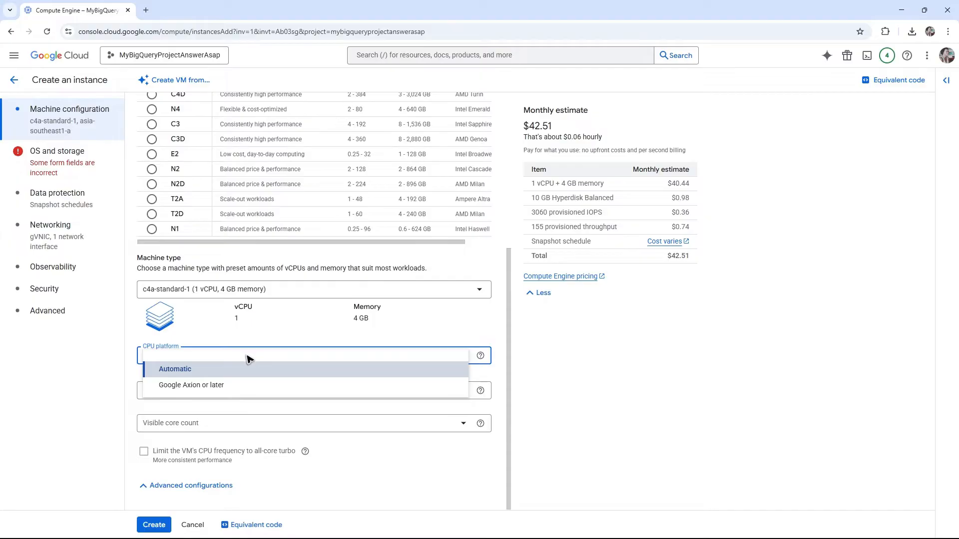
left_click(186, 388)
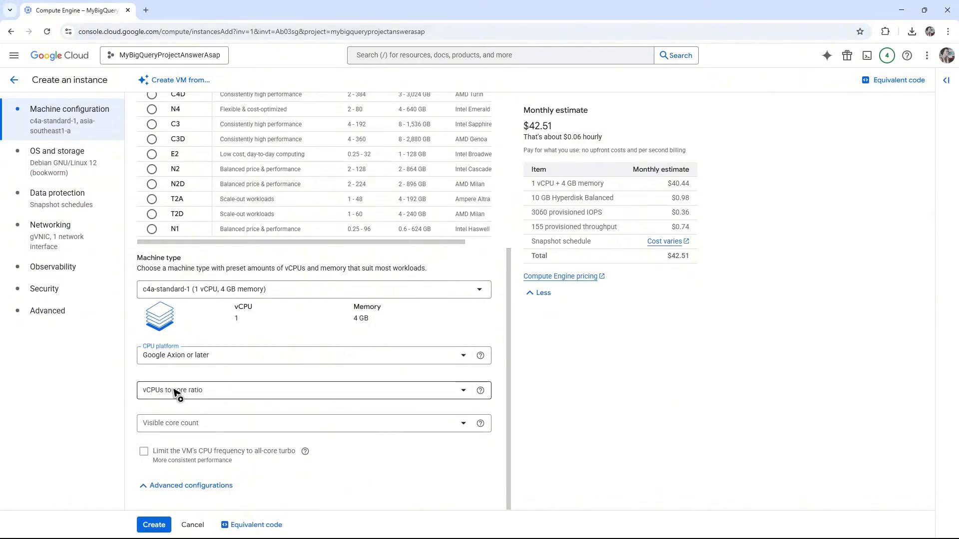
left_click(175, 393)
left_click(180, 413)
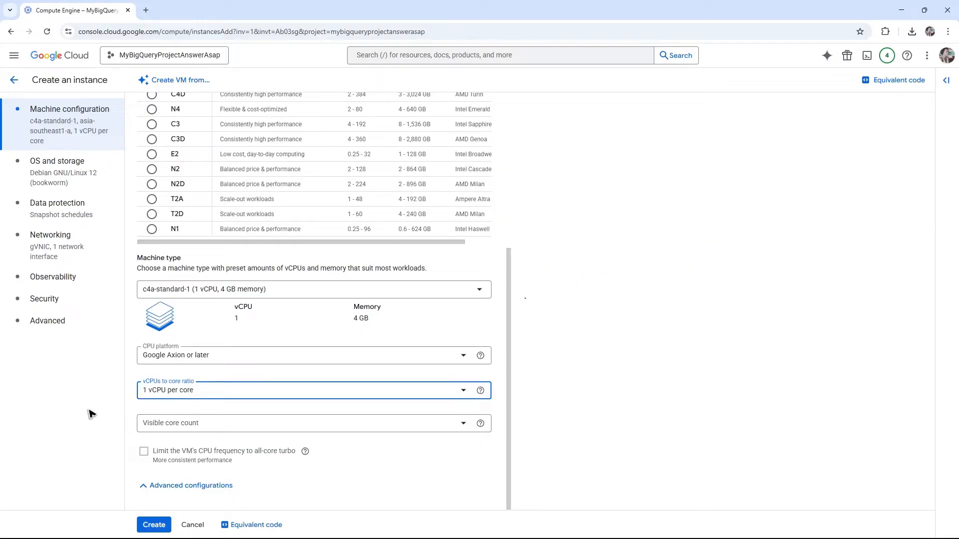
Check the visible core count setting and read the help for limiting the CPU frequency to all-core turbo
left_click(205, 425)
left_click(207, 429)
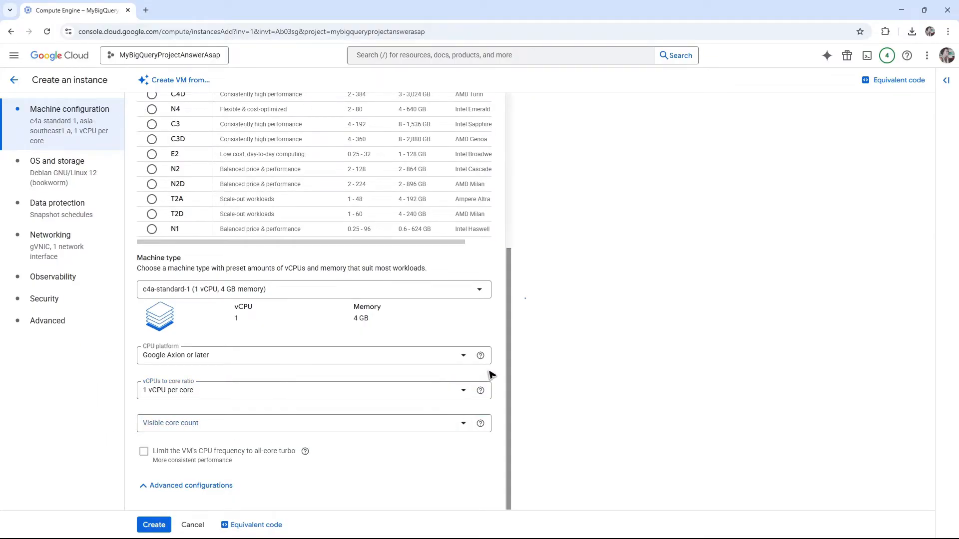
left_click(305, 451)
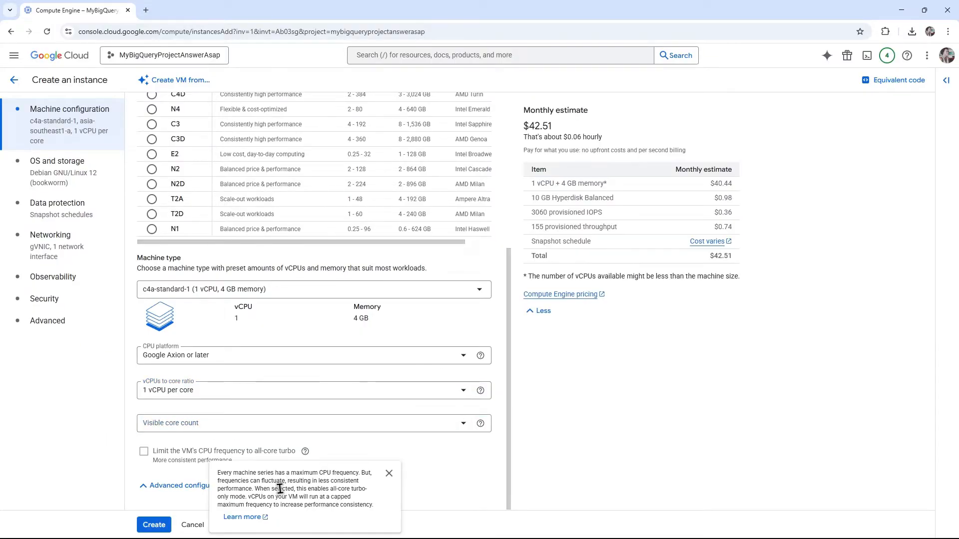
Review the boot disk options in the OS and storage settings and the monthly cost estimate
left_click(46, 175)
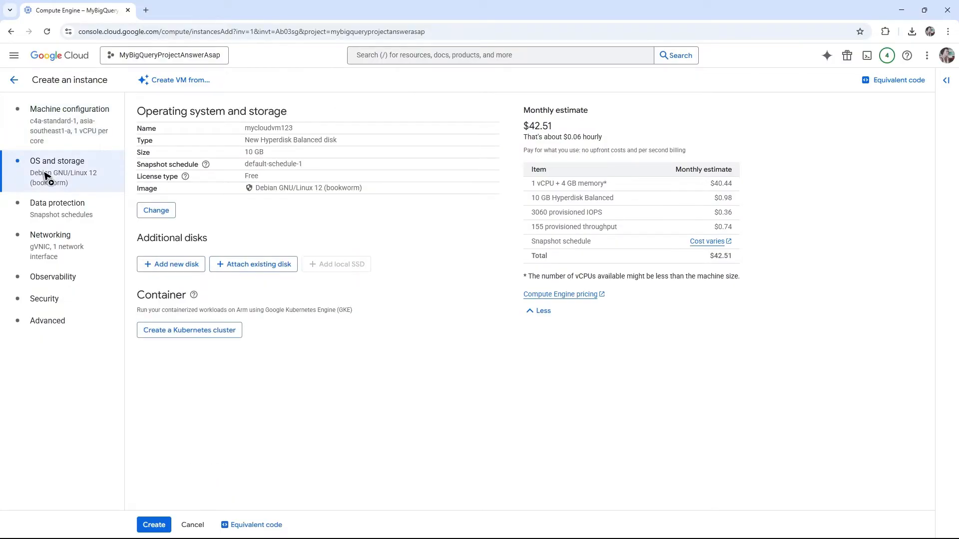
left_click(159, 209)
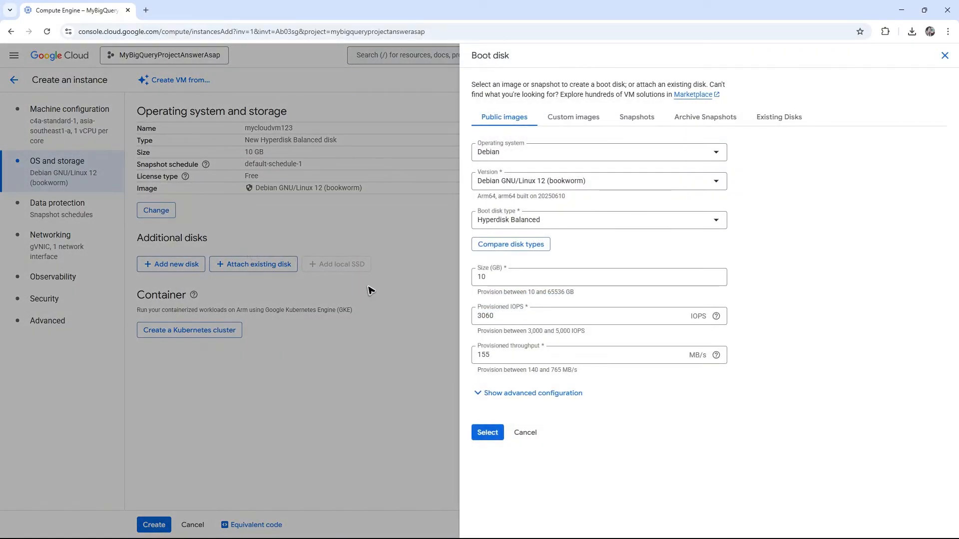
left_click(945, 55)
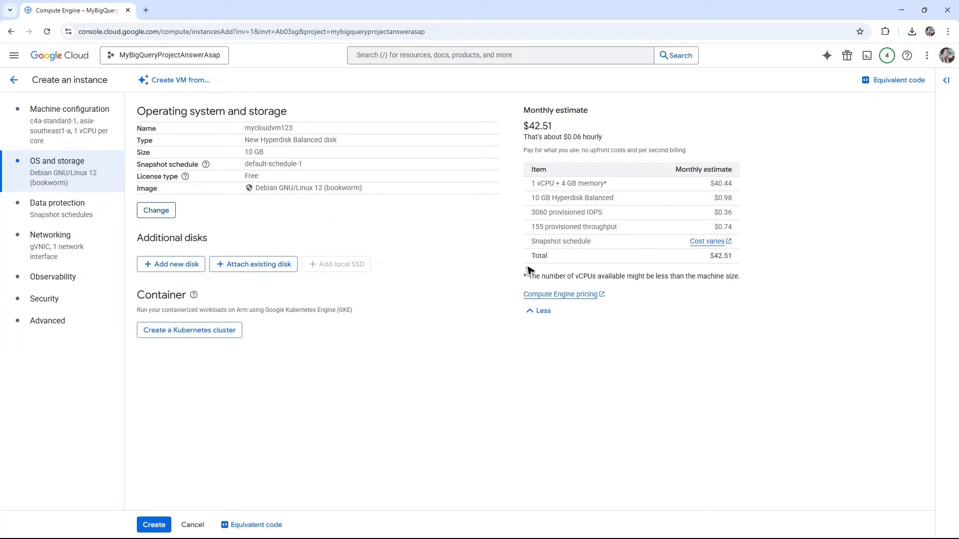
double_click(719, 257)
left_click(666, 397)
left_click_drag(592, 111, 504, 102)
left_click(819, 250)
left_click_drag(621, 137, 551, 135)
left_click(878, 197)
Set the instance's data protection to No backups
left_click(75, 214)
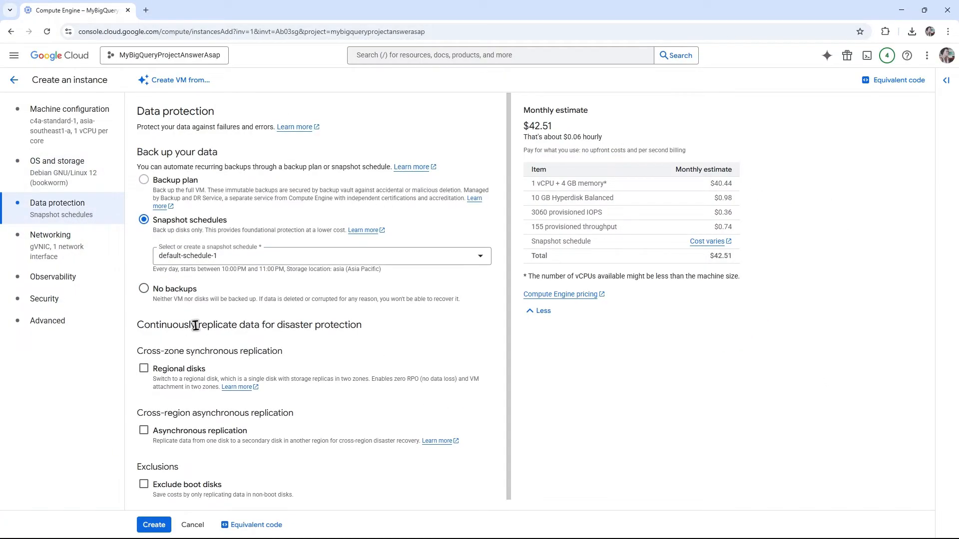
left_click(155, 182)
left_click(231, 255)
left_click(477, 382)
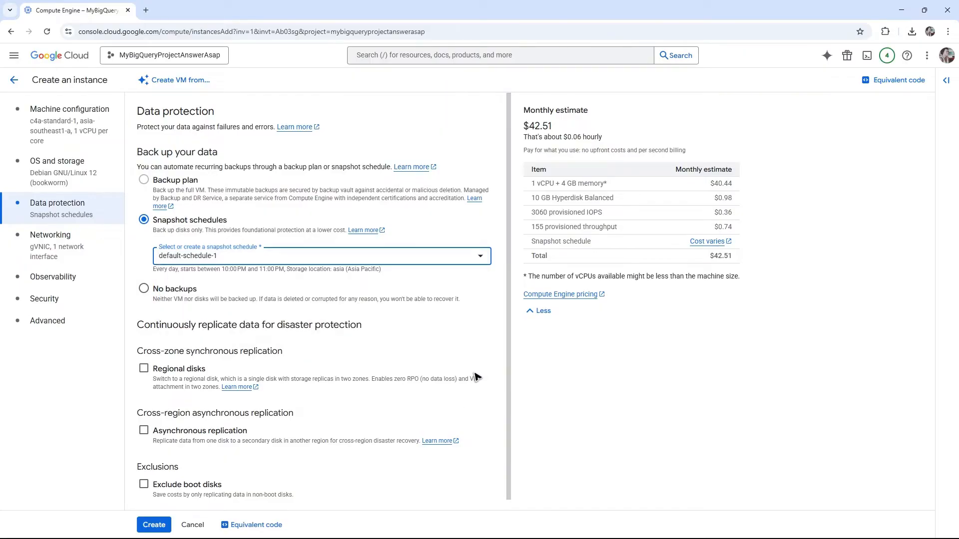
left_click(144, 288)
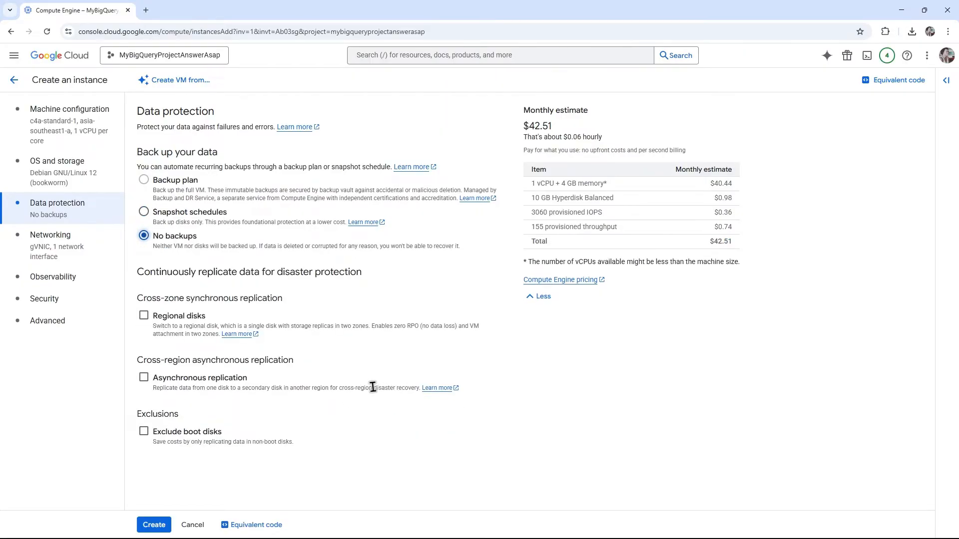
In the networking settings, allow HTTP and HTTPS traffic through the firewall and enable IP forwarding
scroll(372, 387, "down", 3)
left_click(144, 161)
left_click(144, 175)
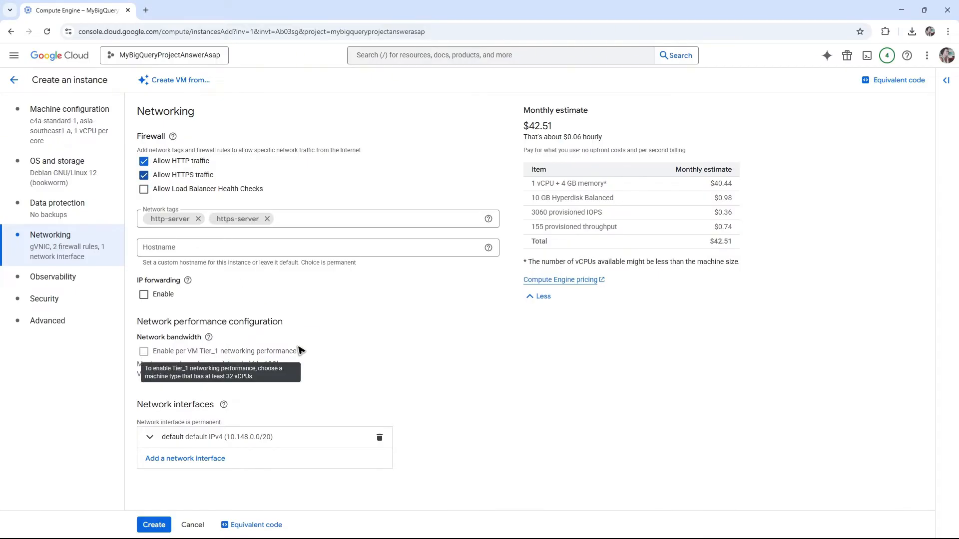
left_click(189, 246)
left_click(443, 317)
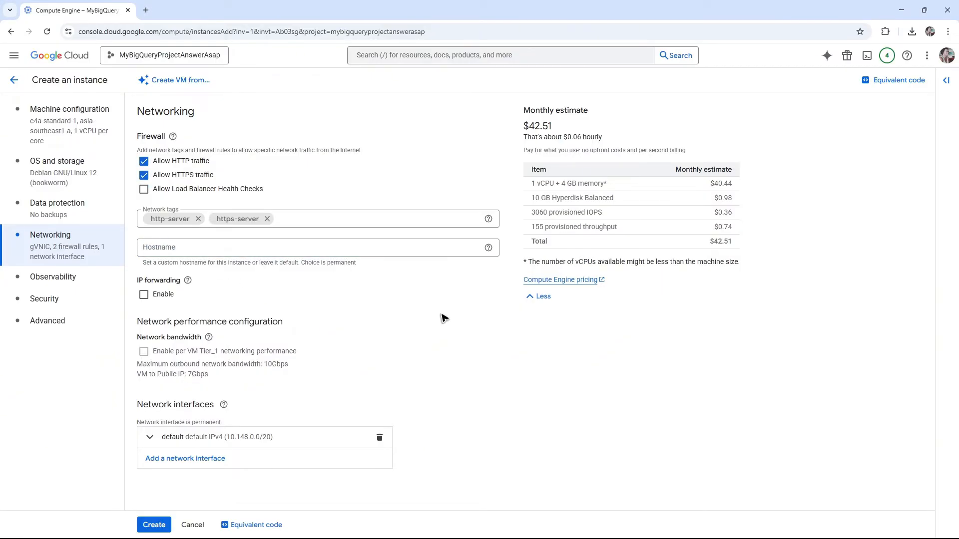
left_click(143, 294)
In the security settings, set the service account to Google Services Access and turn on Secure Boot for the Shielded VM
left_click(52, 306)
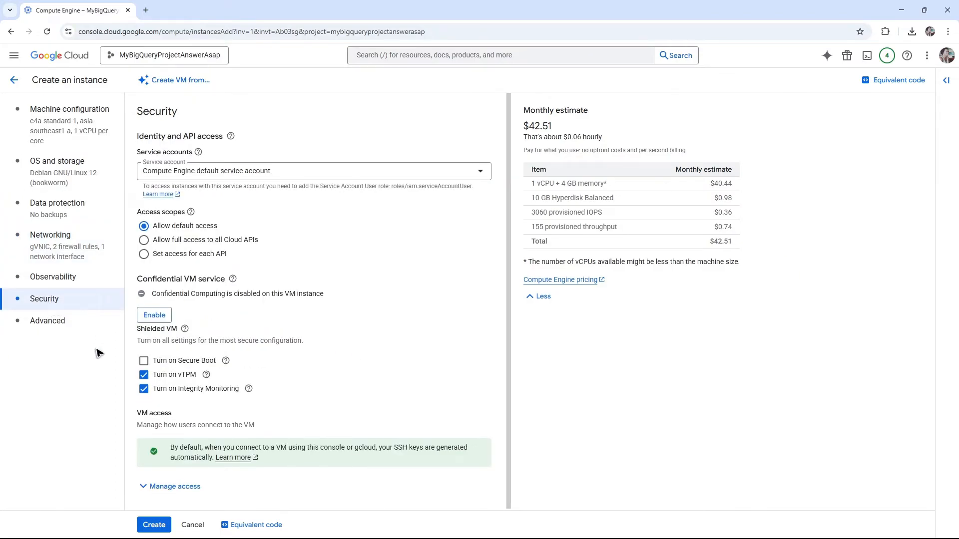
left_click(465, 170)
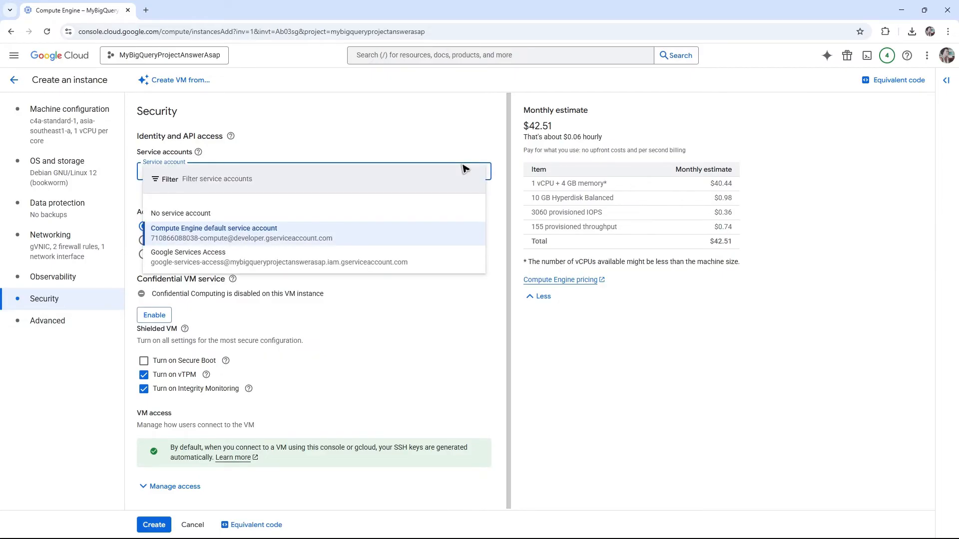
left_click(289, 264)
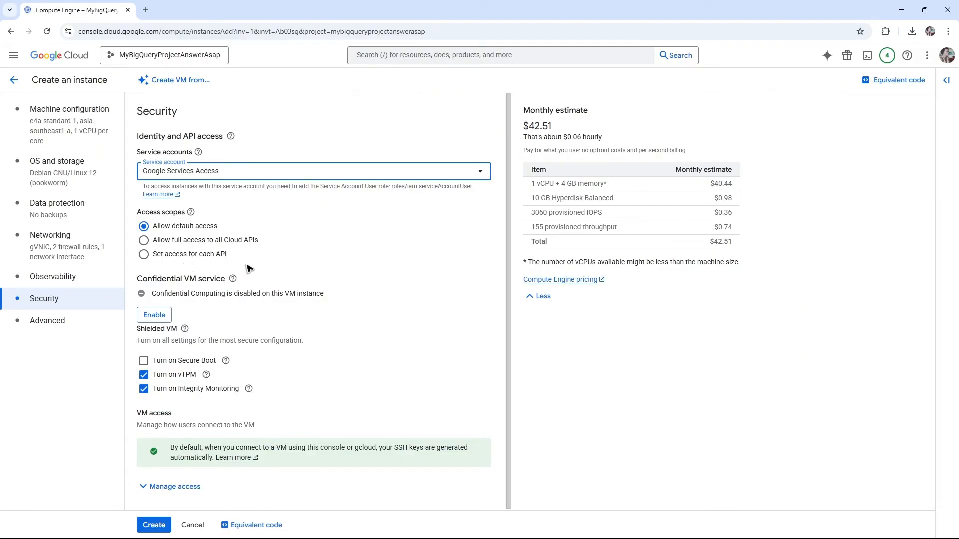
scroll(293, 275, "down", 1)
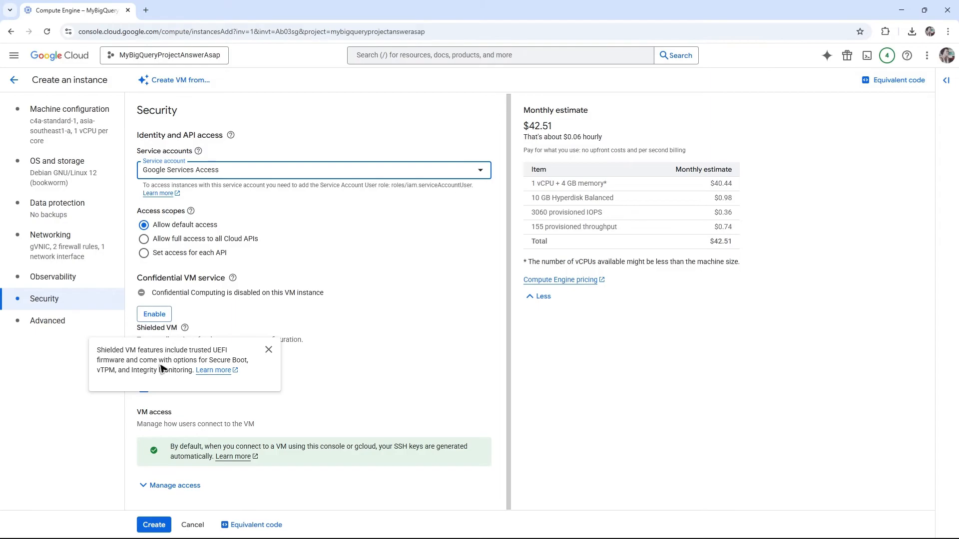
left_click(144, 360)
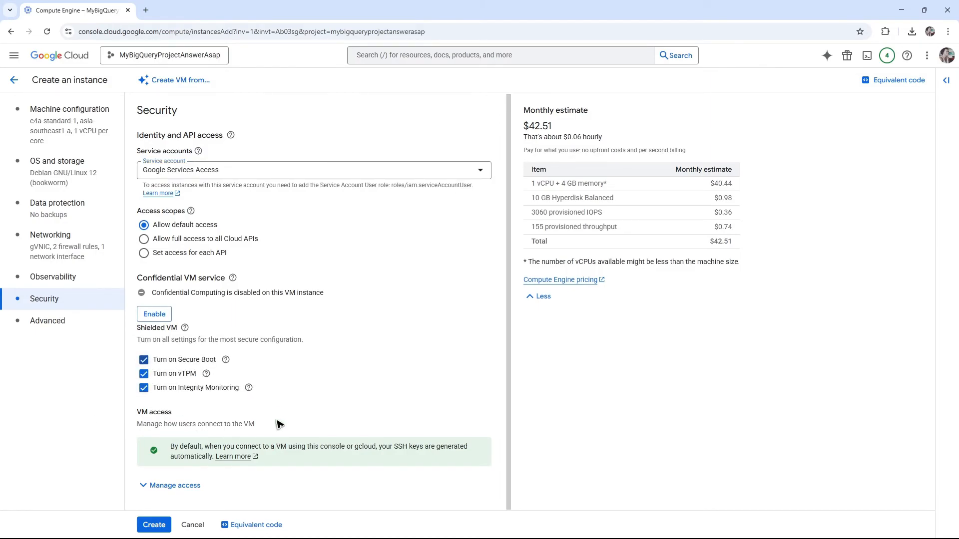
scroll(279, 409, "down", 3)
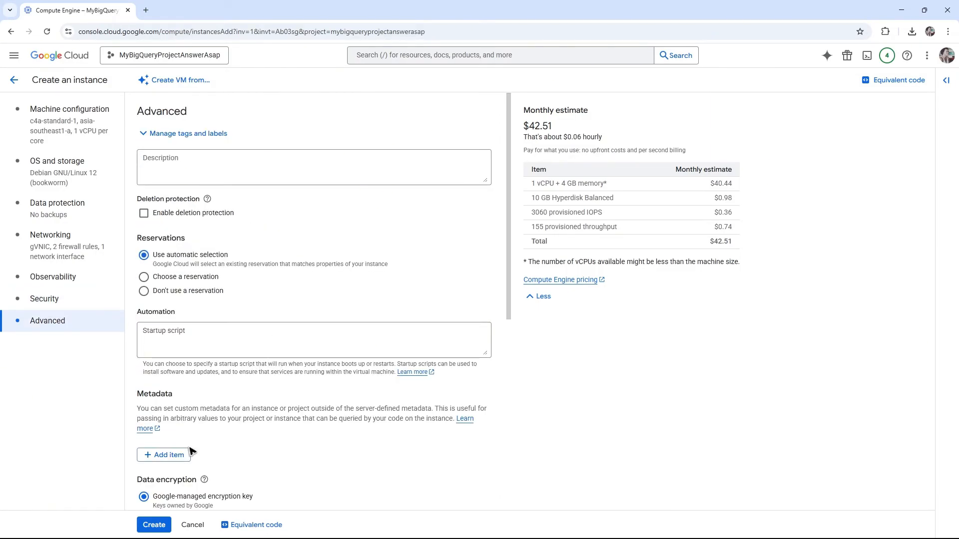
In the OS and storage settings, change the boot disk's operating system to Red Hat Enterprise Linux, version Red Hat Enterprise Linux 8
left_click(77, 172)
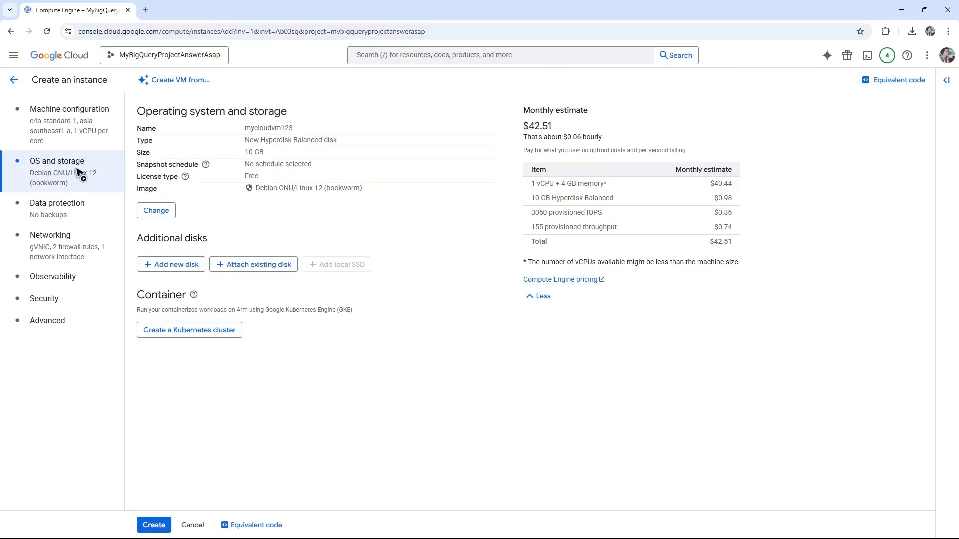
left_click(156, 210)
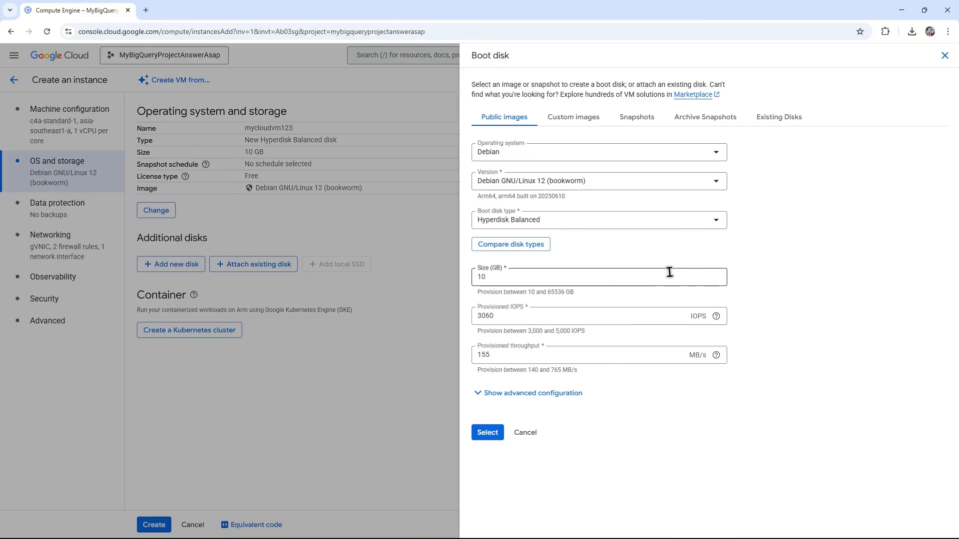
left_click(505, 154)
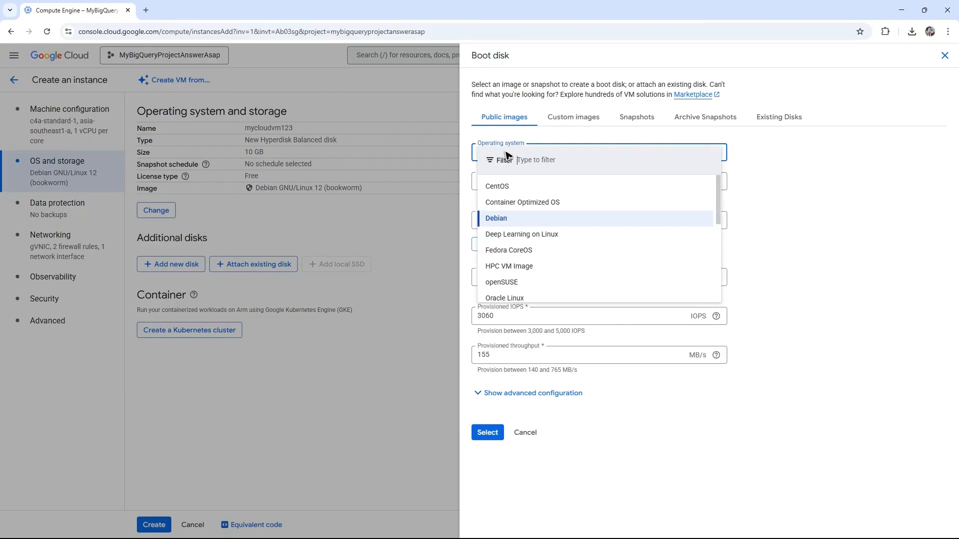
scroll(719, 215, "down", 2)
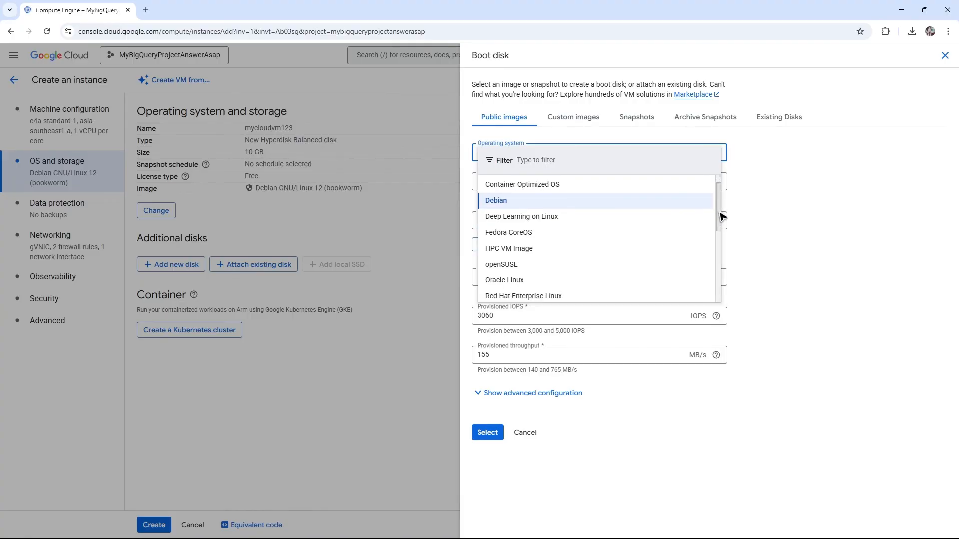
left_click(541, 243)
left_click(560, 181)
left_click(561, 216)
scroll(702, 241, "down", 1)
scroll(739, 280, "up", 1)
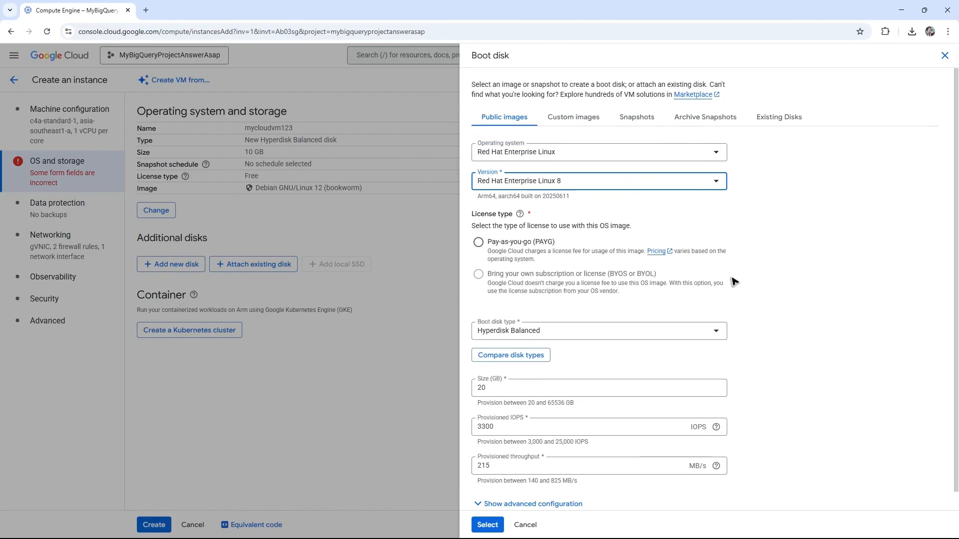
Choose the Pay-as-you-go (PAYG) license type for the boot disk image and apply the boot disk settings
left_click(808, 234)
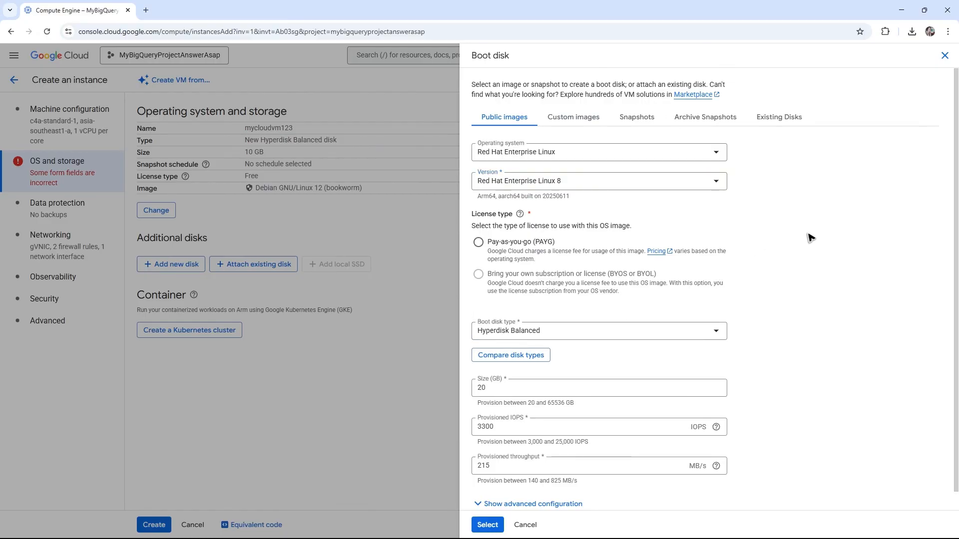
left_click(530, 244)
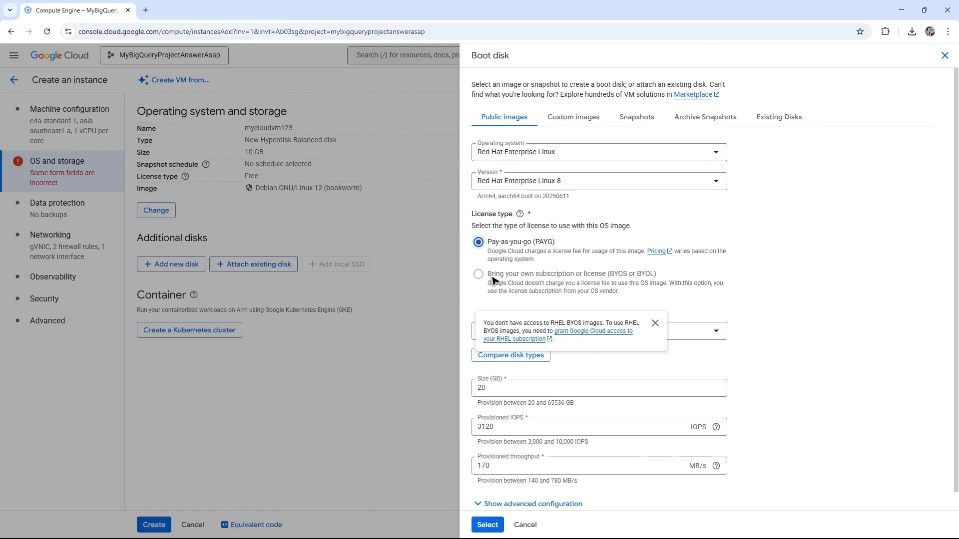
left_click(488, 524)
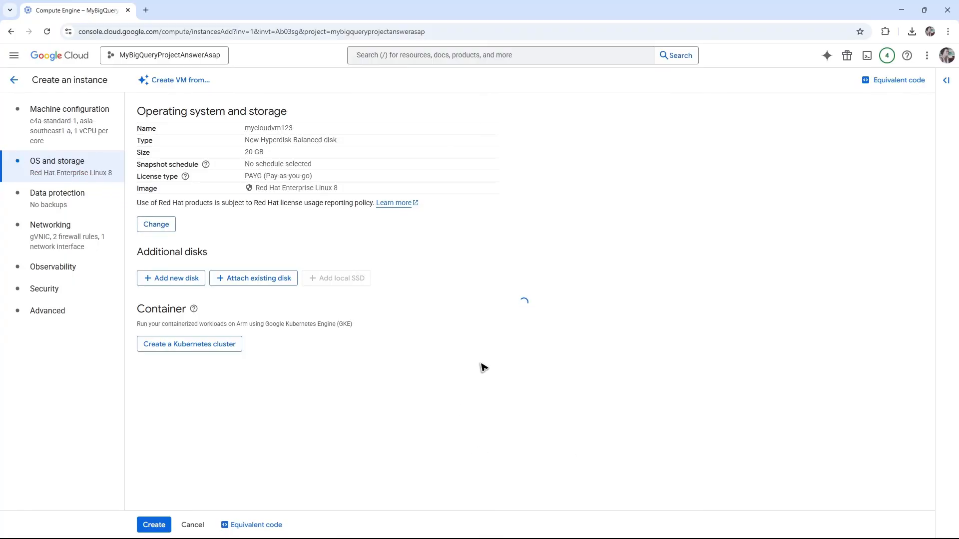